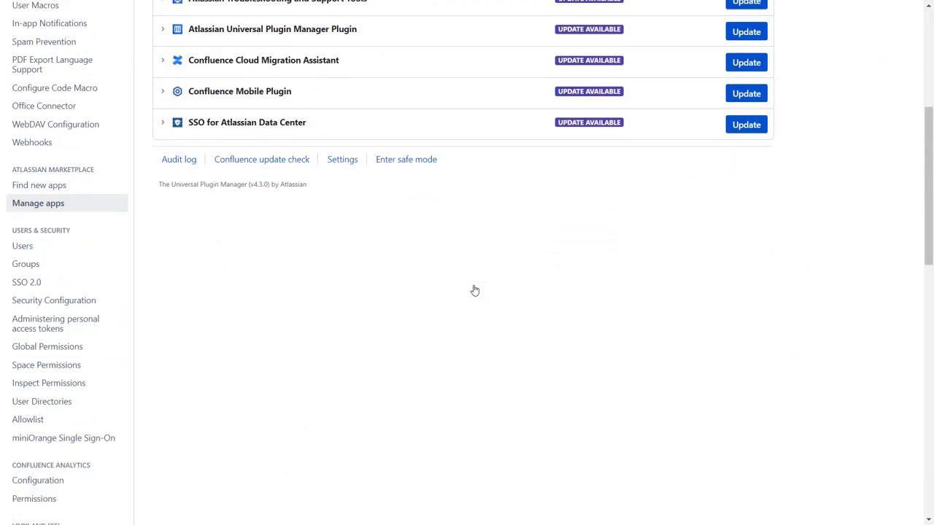
pyautogui.scroll(-3, 474, 290)
# In miniOrange SSO, add a new IdP via Quick Setup with Azure Active Directory and open its guide.
pyautogui.click(116, 325)
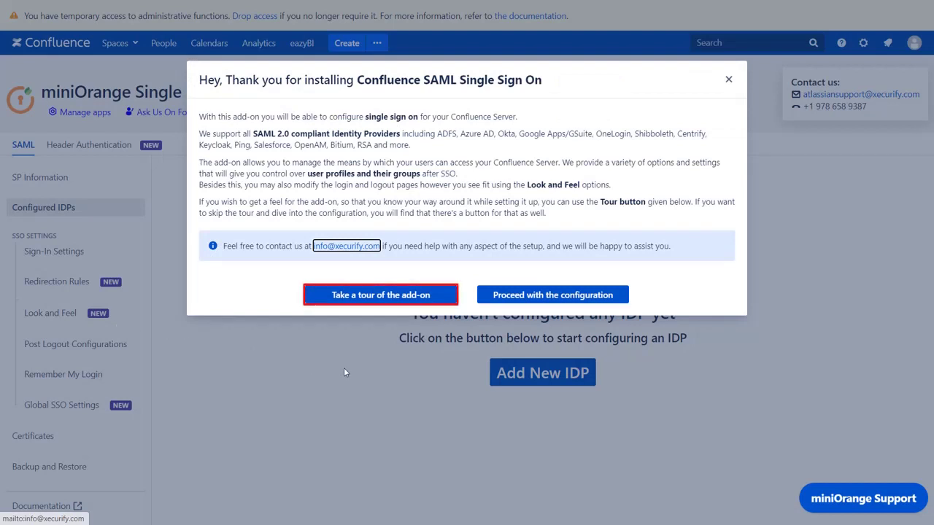
pyautogui.click(499, 301)
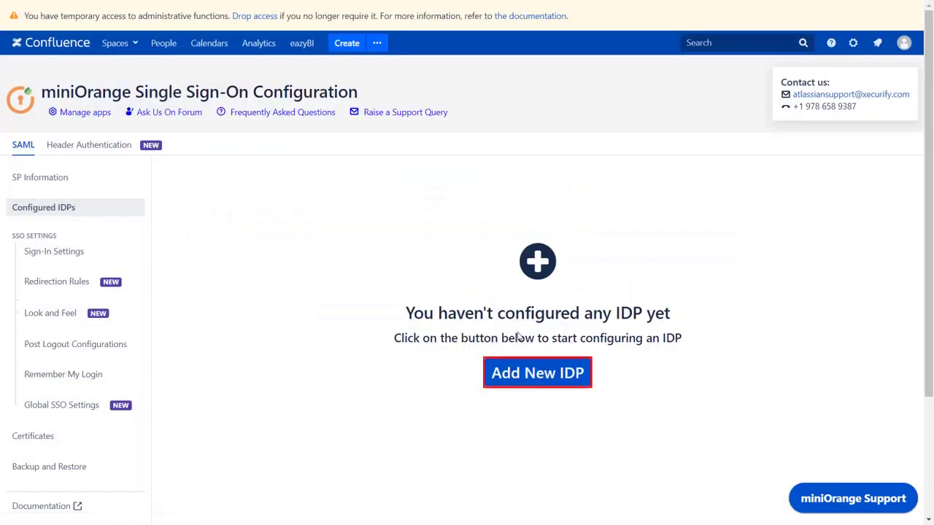
pyautogui.click(530, 376)
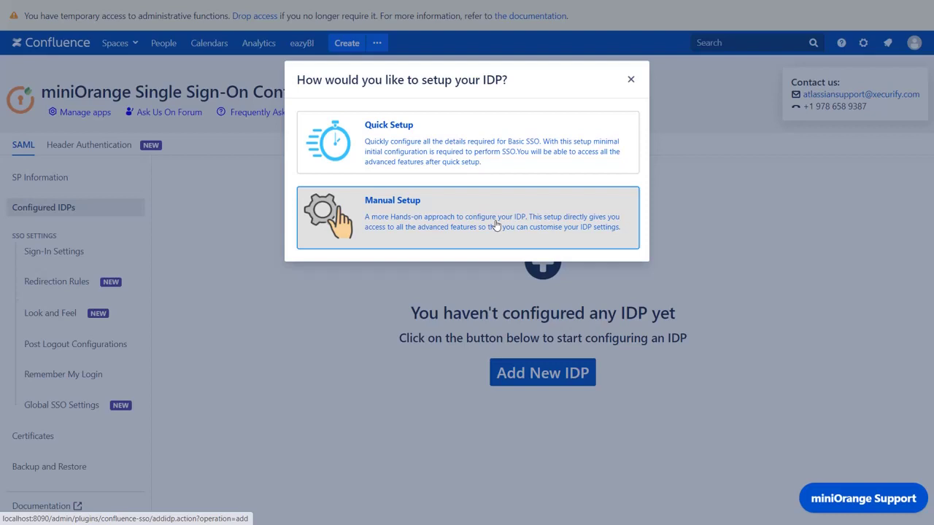
pyautogui.click(476, 163)
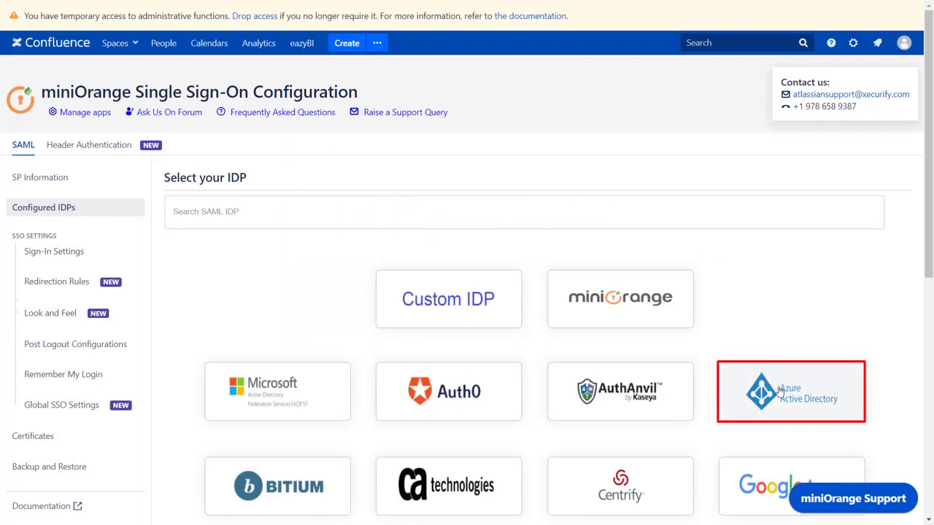
pyautogui.click(778, 391)
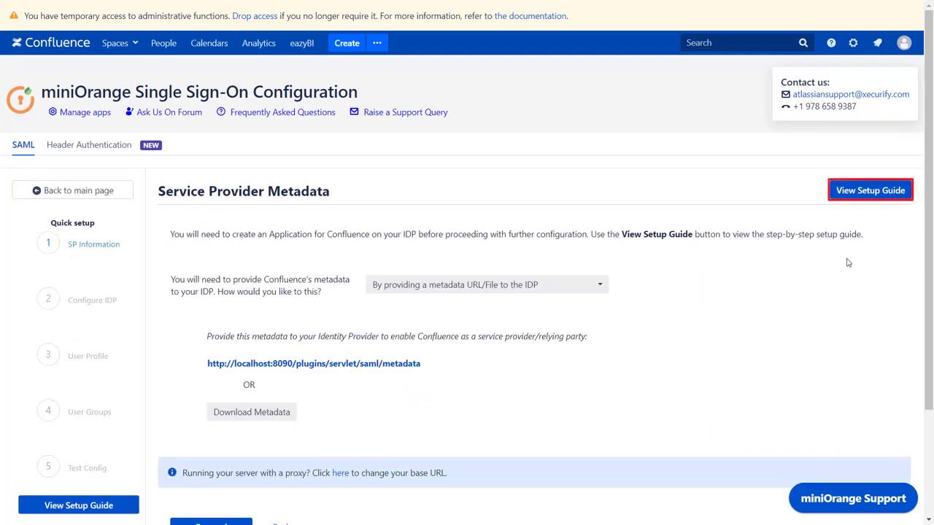
pyautogui.click(871, 190)
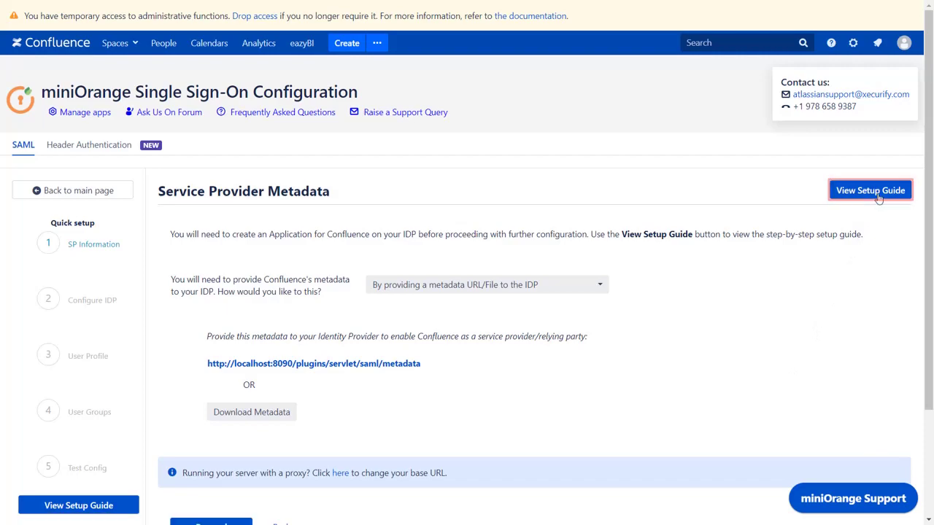
# Scroll the miniOrange guide down to 'Step 1: Setup Azure AD as IdP'.
pyautogui.scroll(-4, 604, 382)
pyautogui.scroll(-5, 604, 382)
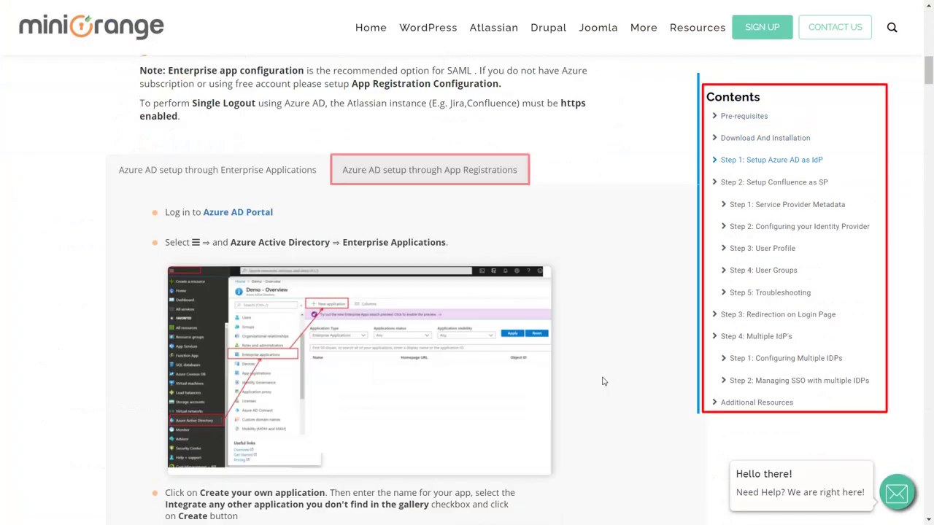
pyautogui.scroll(-5, 605, 382)
pyautogui.scroll(-5, 604, 382)
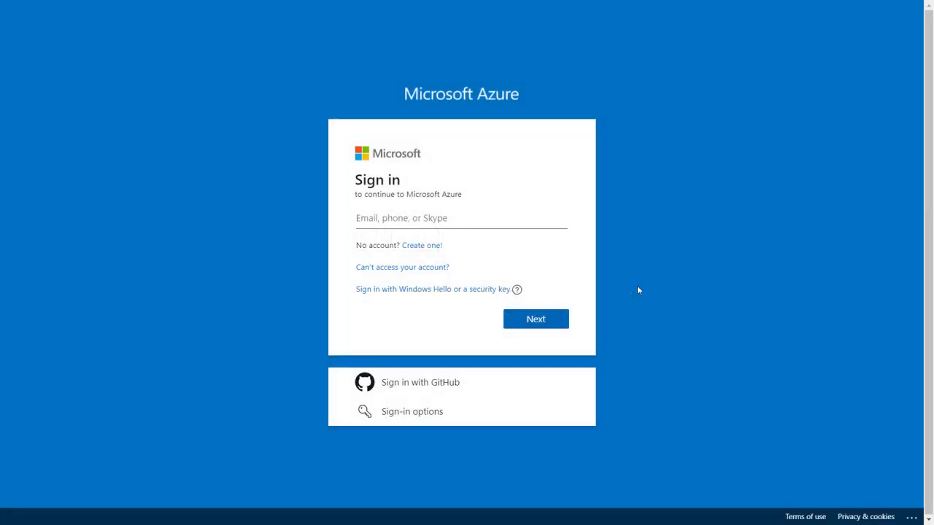
# Sign in to the Azure portal with the account e-mail and password.
pyautogui.click(540, 223)
pyautogui.click(535, 329)
pyautogui.write('**********')
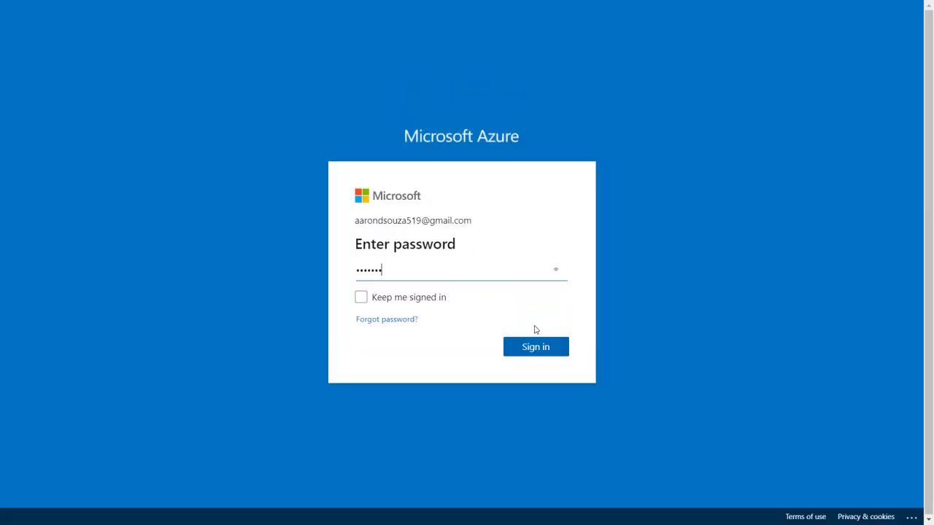
pyautogui.click(526, 348)
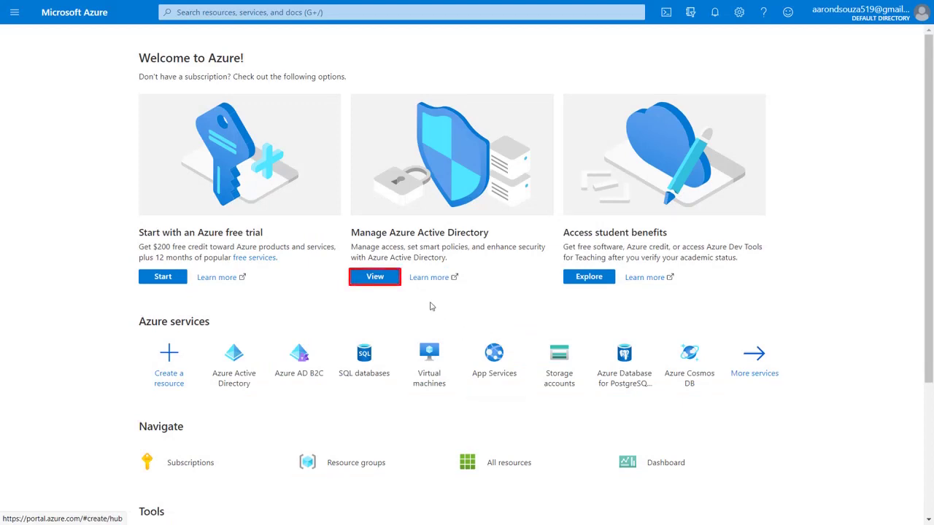
# Start a new Azure AD app registration named 'Confluence SAML'.
pyautogui.click(379, 279)
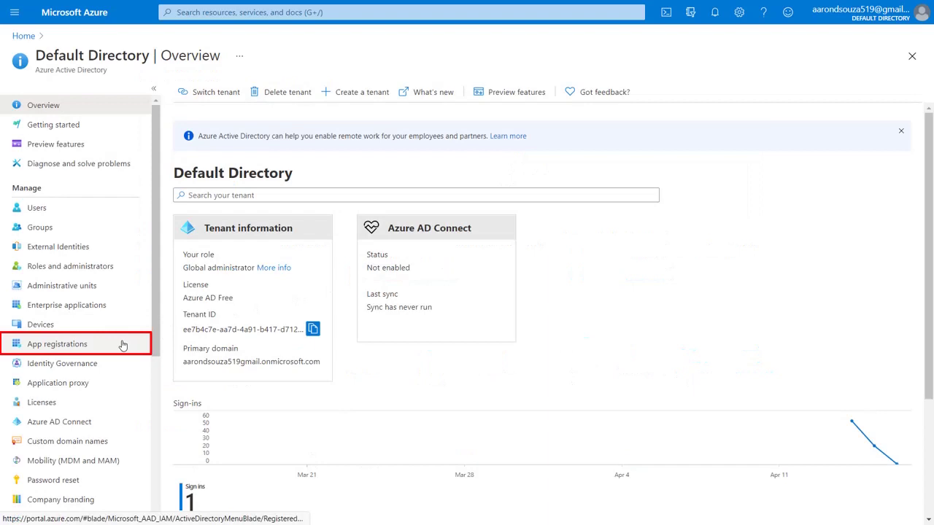
pyautogui.click(126, 344)
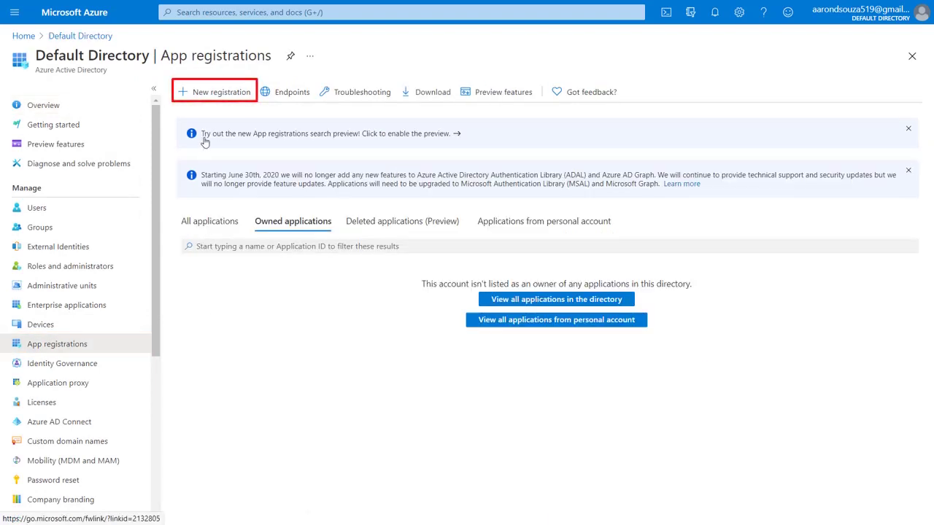
pyautogui.click(213, 92)
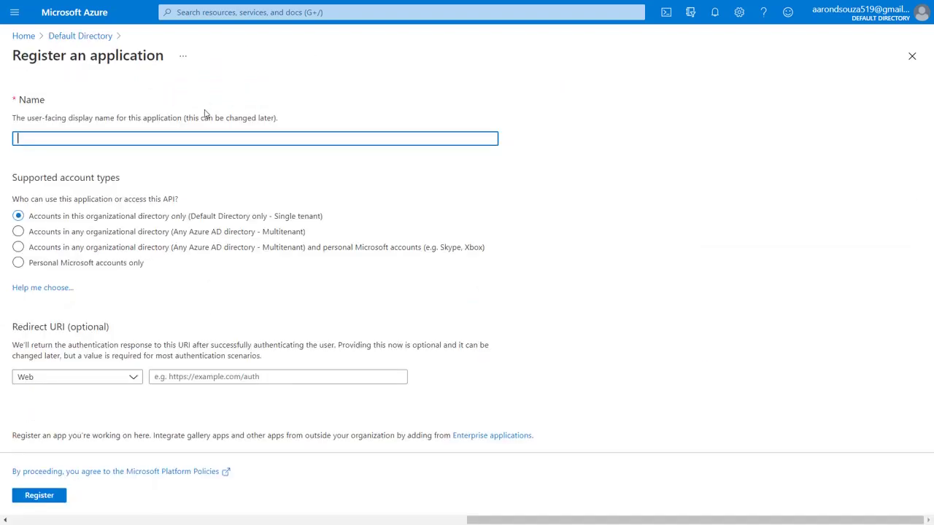
pyautogui.write('Confluence SAML')
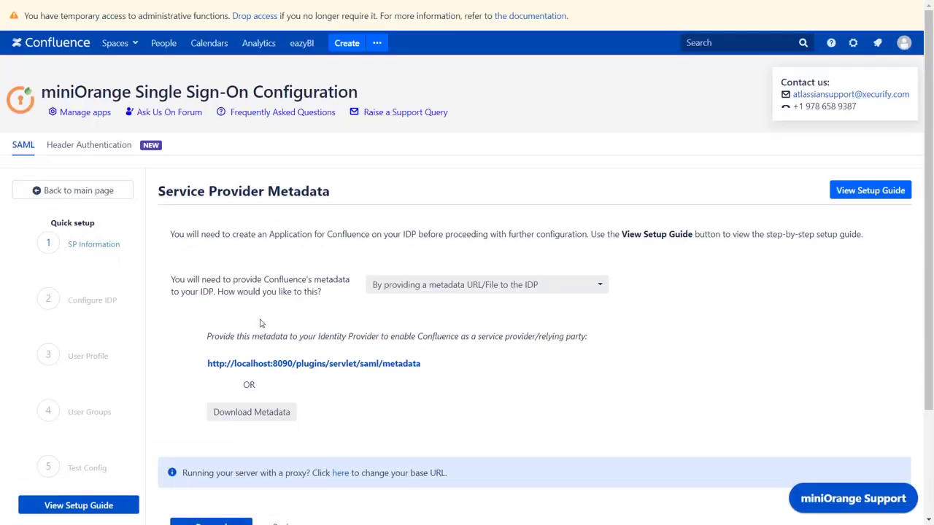
# Switch miniOrange to manual metadata configuration and copy the ACS URL for Azure's redirect URI.
pyautogui.click(380, 288)
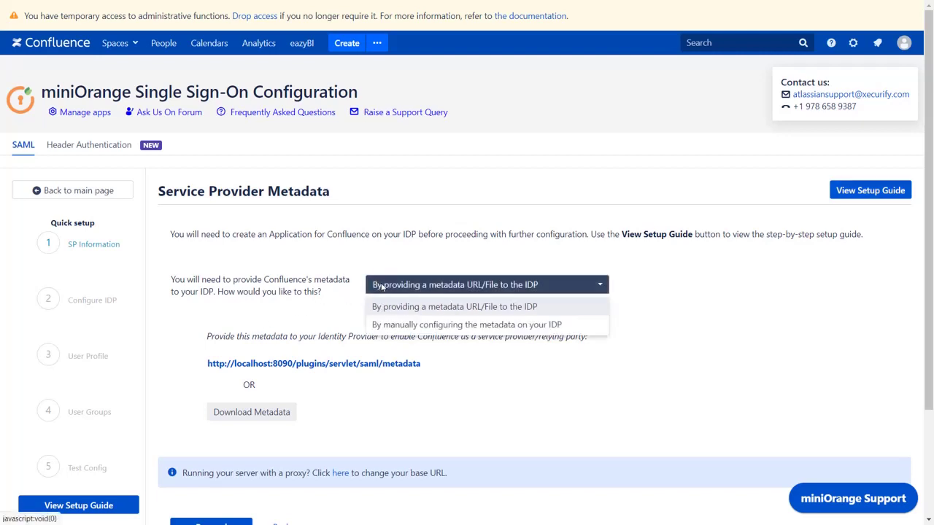
pyautogui.click(418, 325)
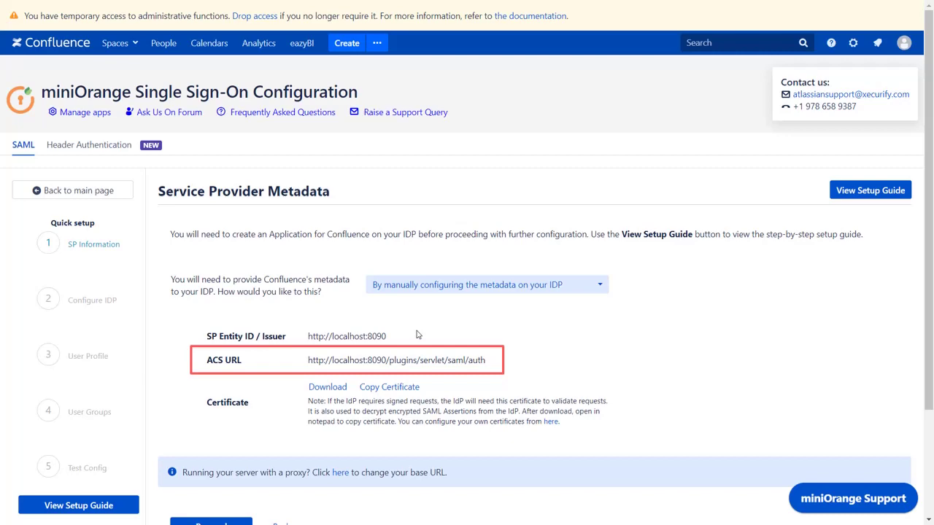
pyautogui.click(388, 360)
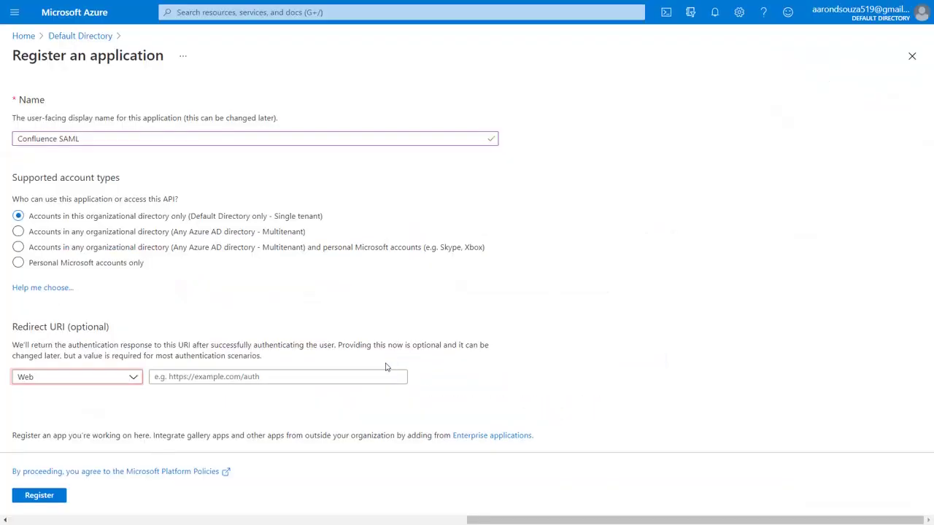
pyautogui.click(373, 376)
# Register the Confluence SAML app with the ACS URL as its Web redirect URI.
pyautogui.hotkey('ctrl', 'v')
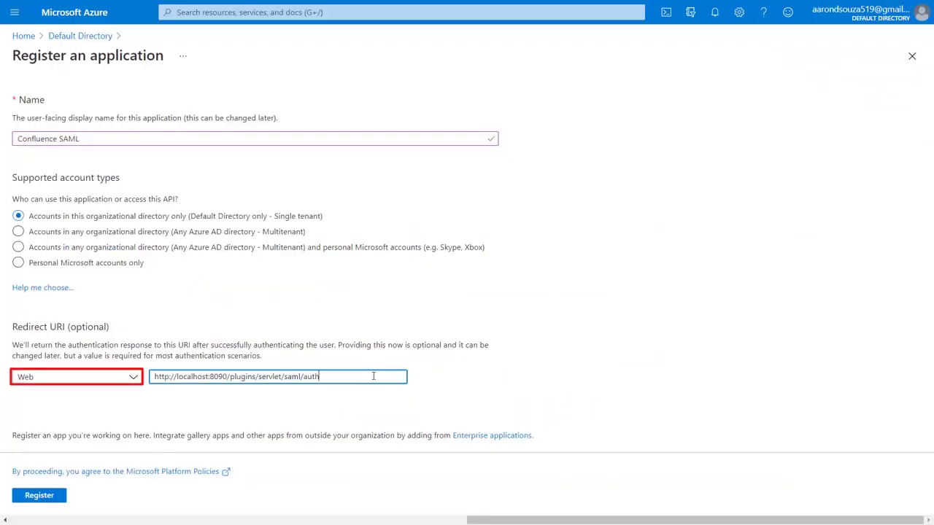
pyautogui.click(40, 495)
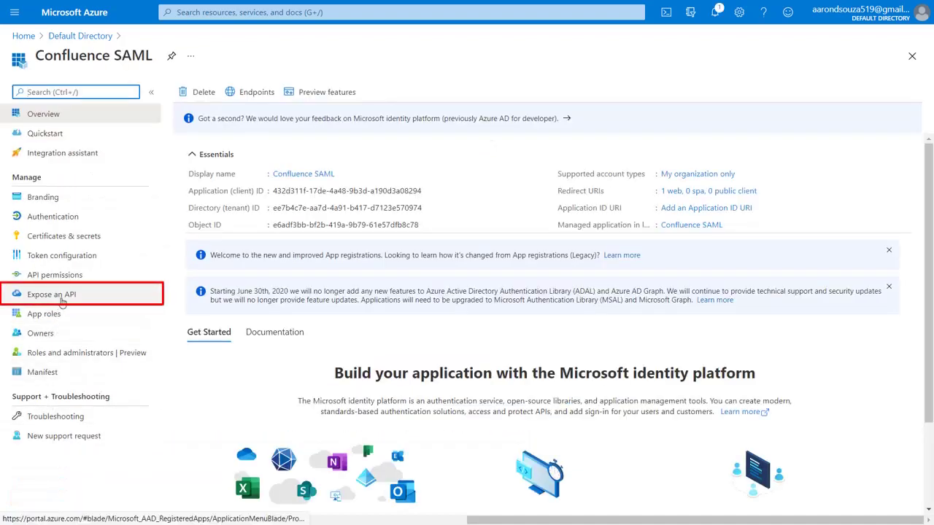
pyautogui.click(61, 299)
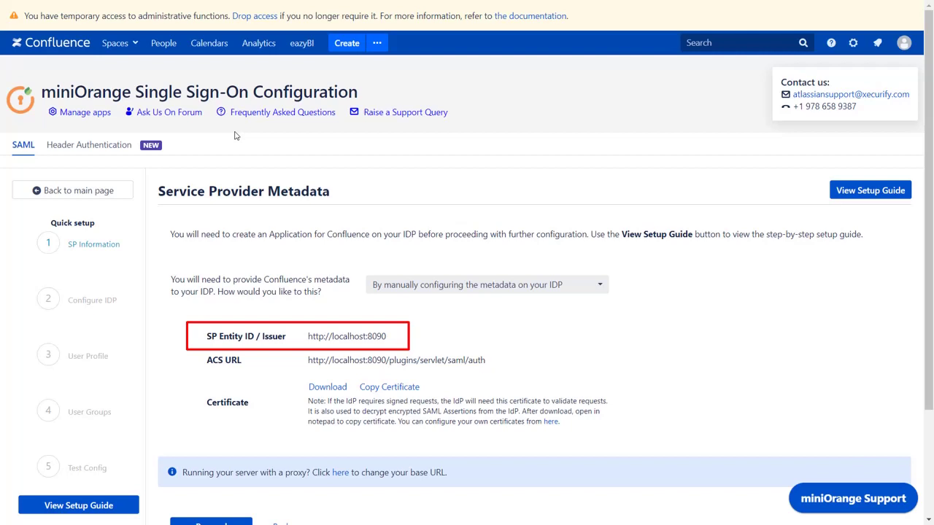
pyautogui.click(317, 336)
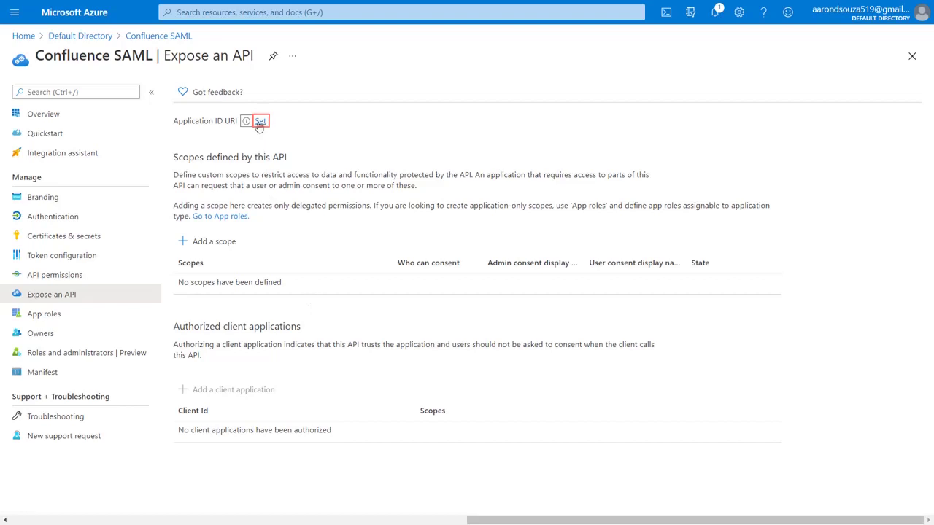
pyautogui.click(260, 121)
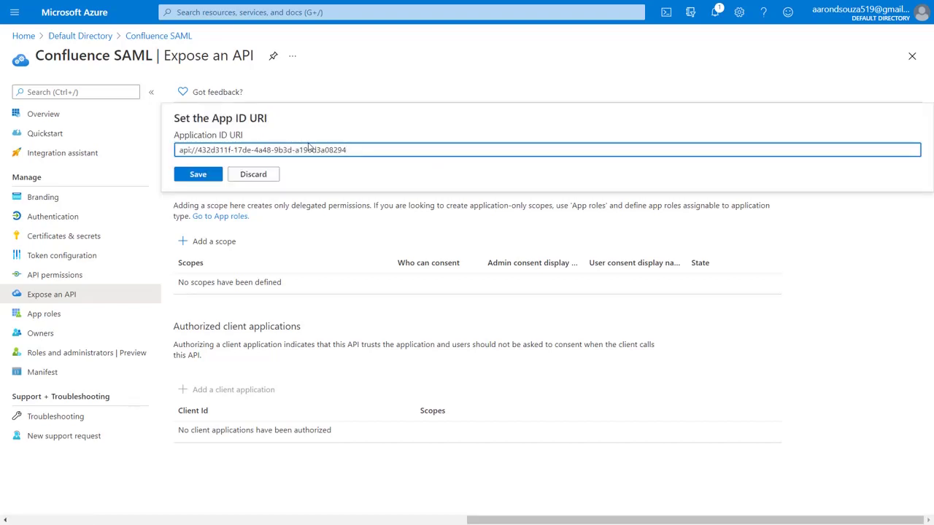
pyautogui.hotkey('ctrl', 'a')
pyautogui.press('BackSpace')
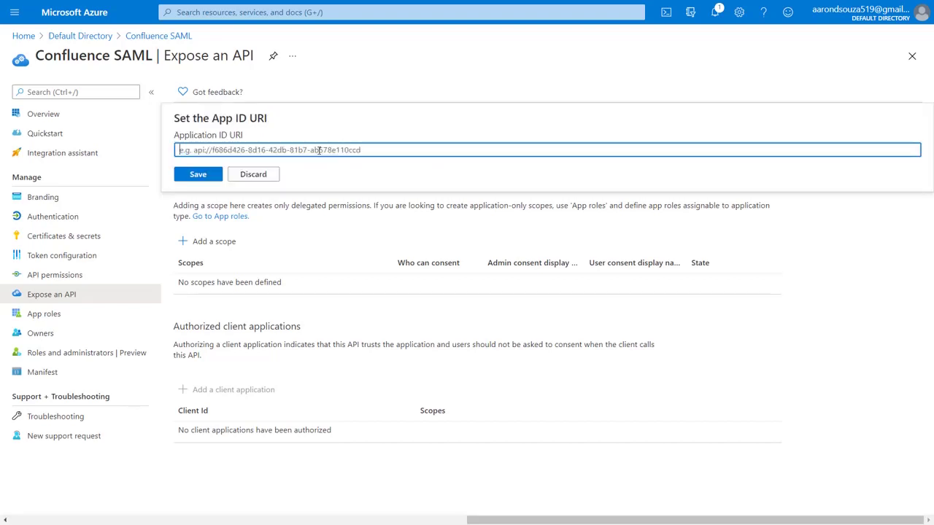
pyautogui.hotkey('ctrl', 'v')
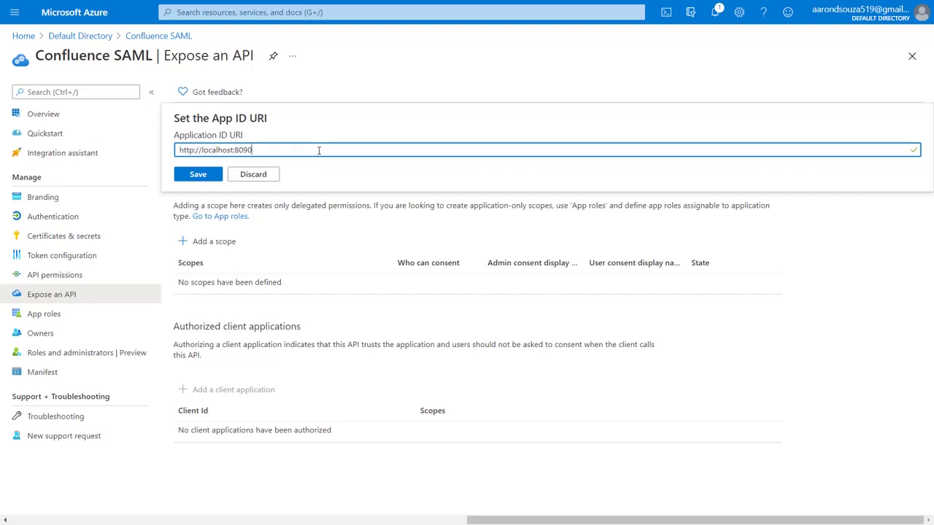
pyautogui.click(212, 175)
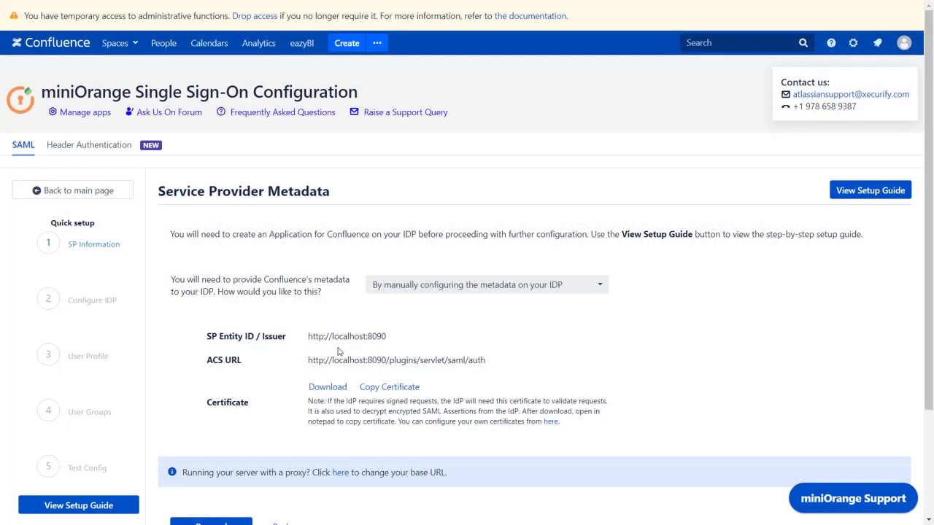
# At the Configure IDP step, name the IdP 'Azure AD' and choose 'I have the metadata URL for my IDP'.
pyautogui.scroll(-2, 338, 351)
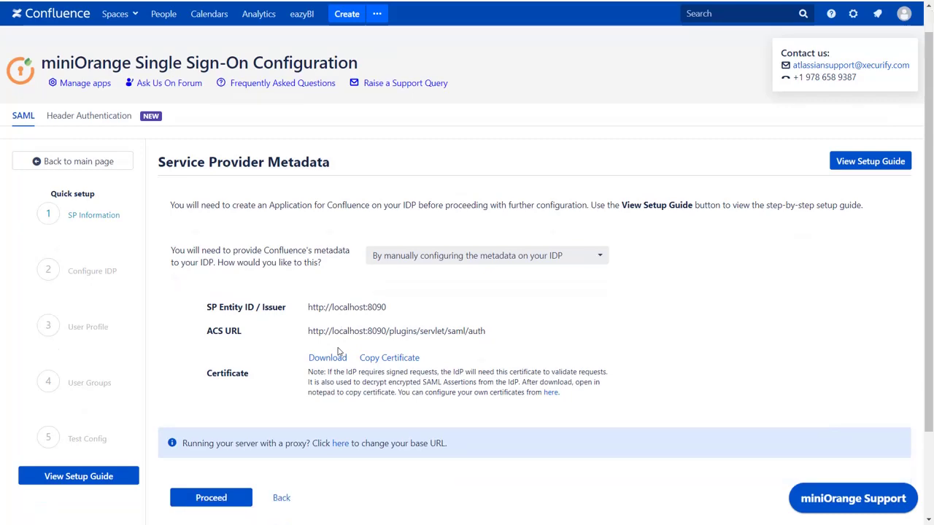
pyautogui.click(205, 435)
pyautogui.scroll(-1, 205, 439)
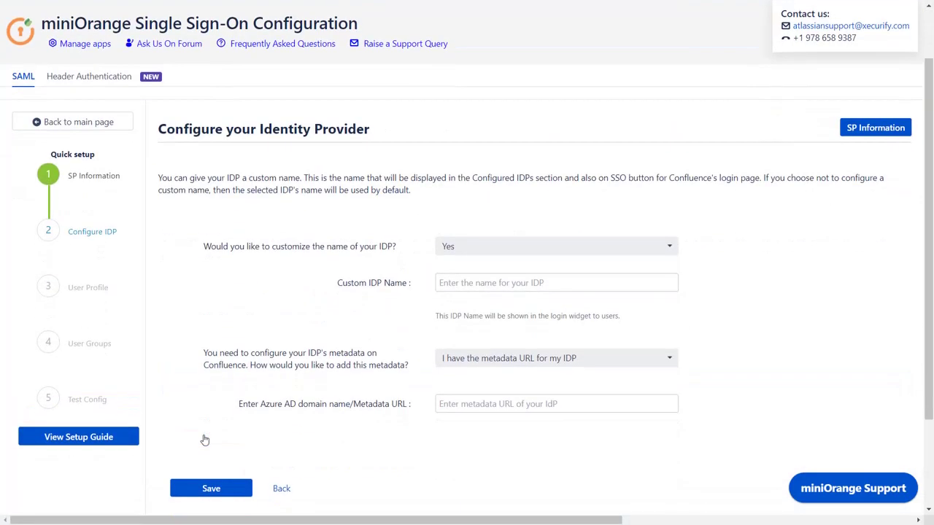
pyautogui.click(514, 285)
pyautogui.write('Azure AD')
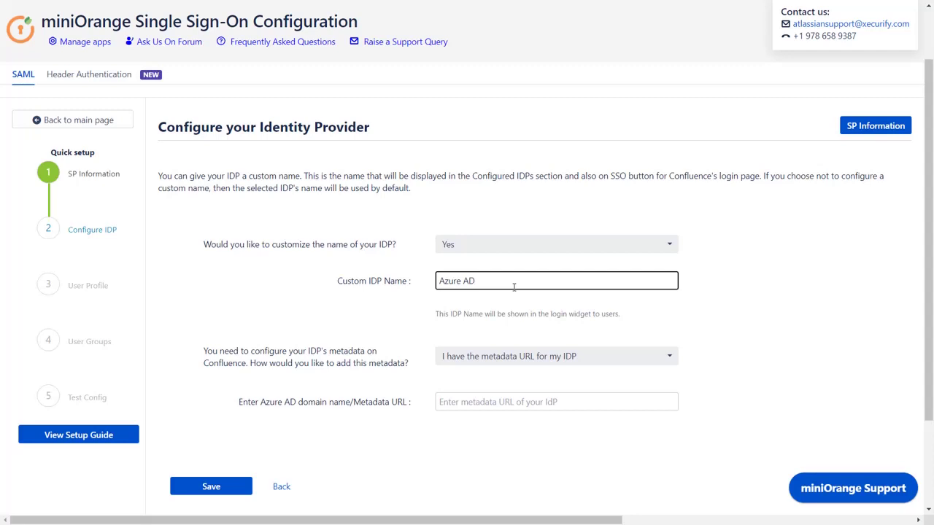
pyautogui.click(573, 356)
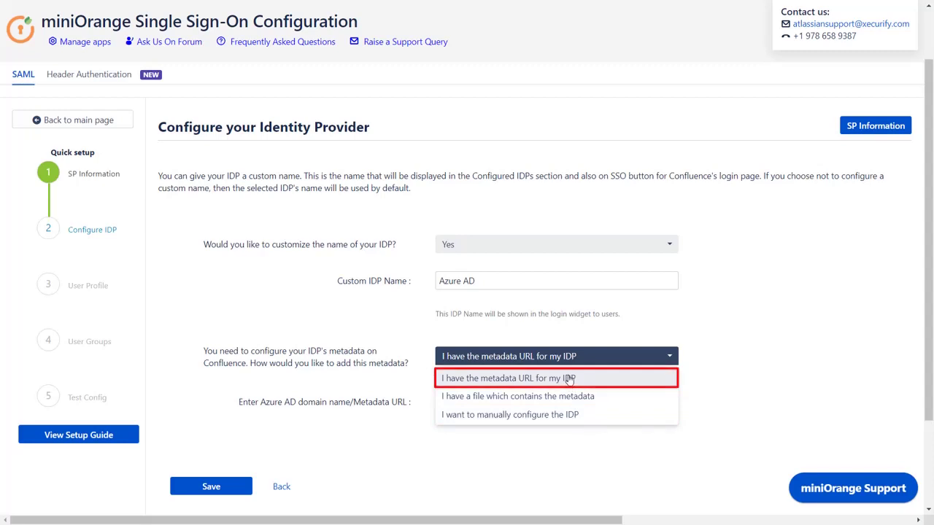
pyautogui.click(569, 379)
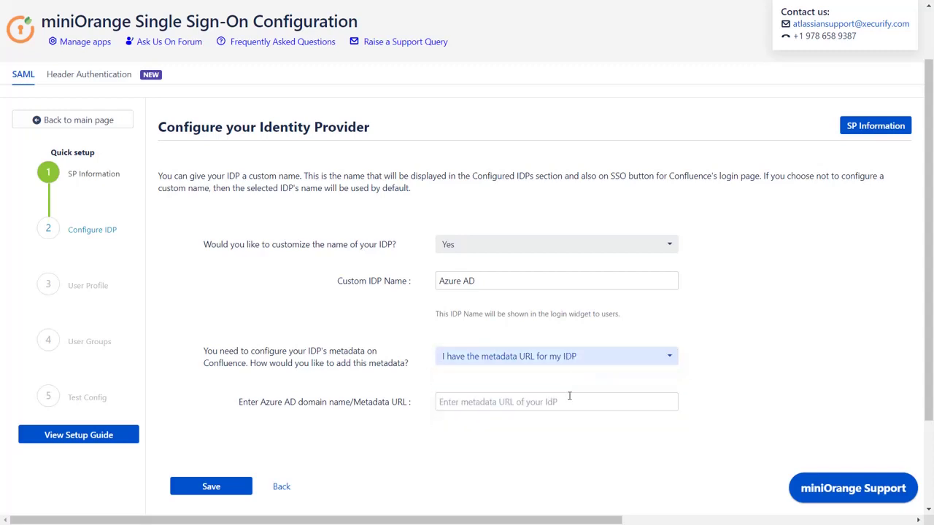
pyautogui.hotkey('ctrl', 'Tab')
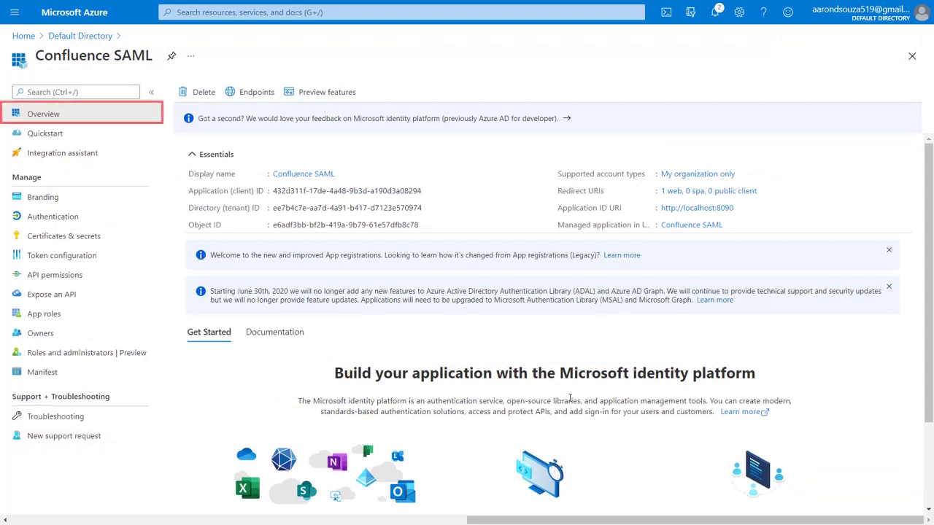
# Show the Confluence SAML app's Endpoints list in the Azure portal.
pyautogui.click(274, 103)
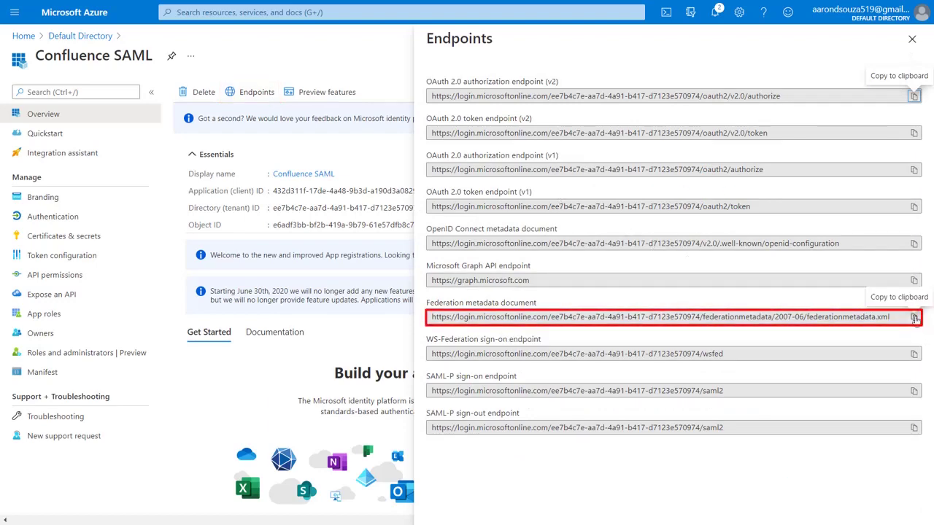
# Paste the federation metadata document URL as the Metadata URL, save, and copy the Test and Get Attributes URL.
pyautogui.click(913, 317)
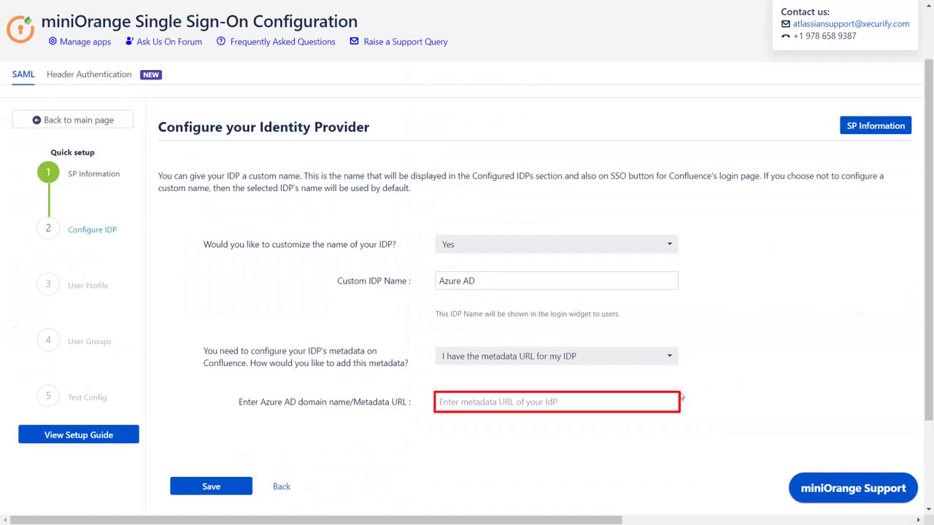
pyautogui.click(666, 400)
pyautogui.hotkey('ctrl', 'v')
pyautogui.scroll(-3, 666, 400)
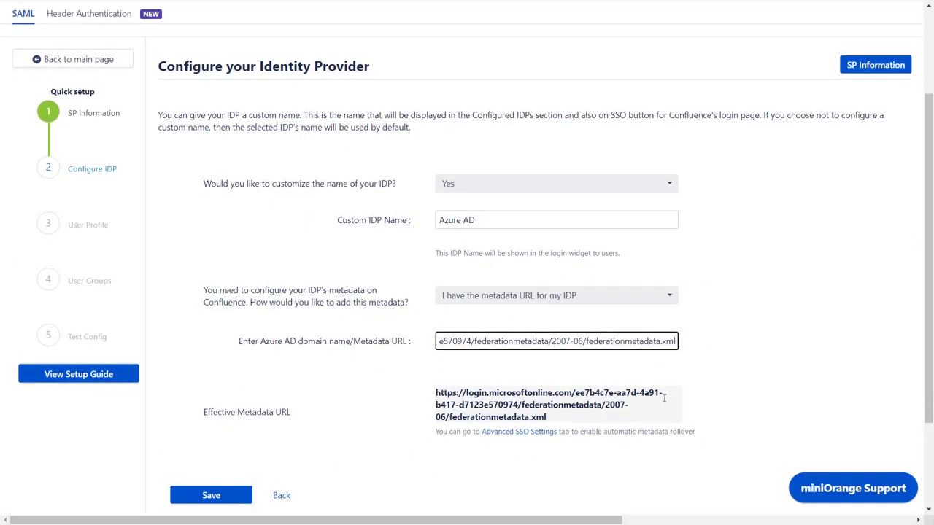
pyautogui.click(229, 374)
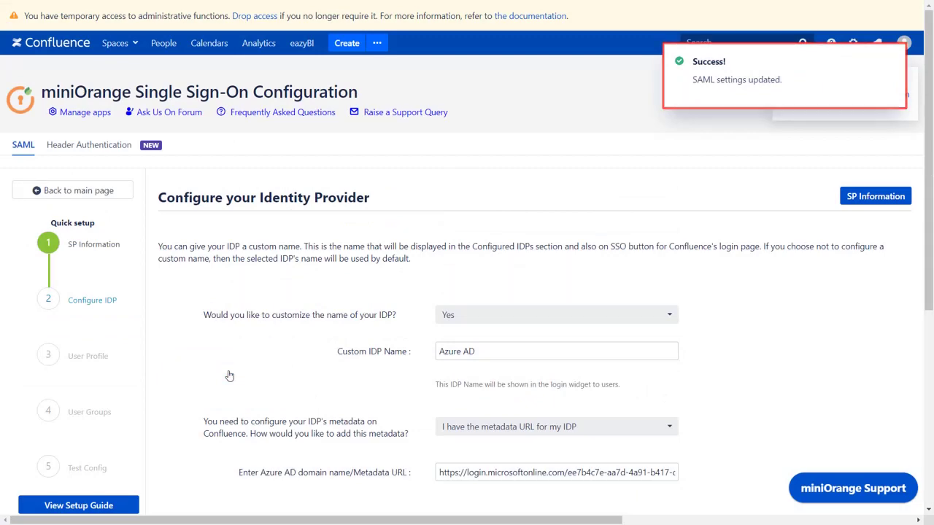
pyautogui.scroll(-4, 228, 375)
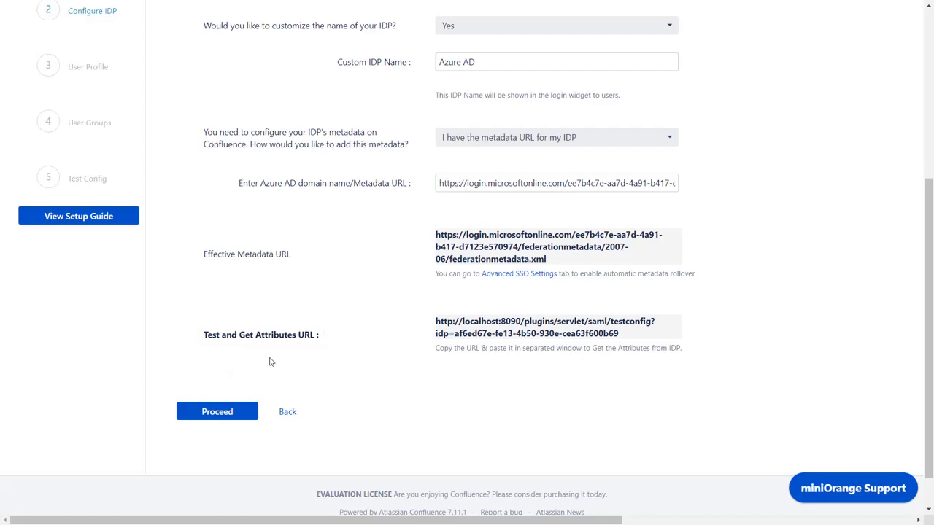
pyautogui.click(453, 333)
# Load the test URL in an InPrivate window and review the TEST SUCCESSFUL attributes like NameID.
pyautogui.hotkey('ctrl', 'shift', 'n')
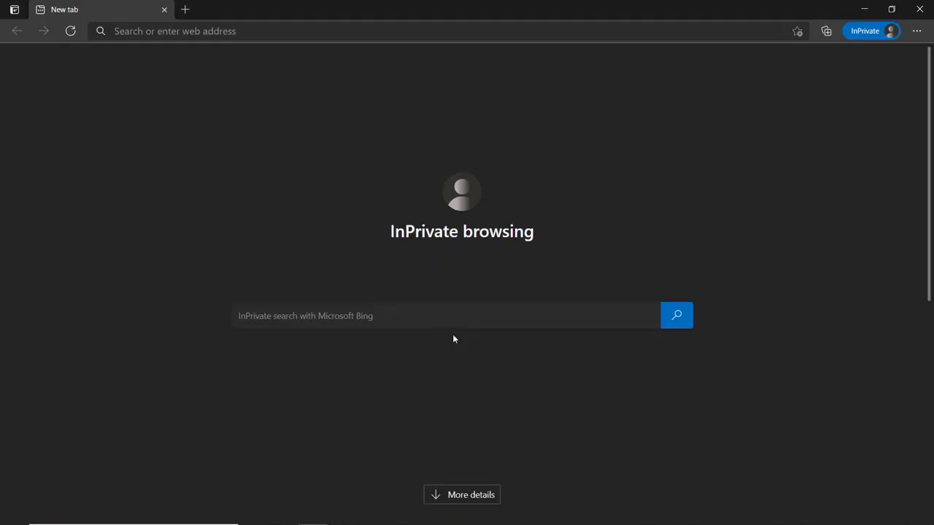
pyautogui.click(288, 29)
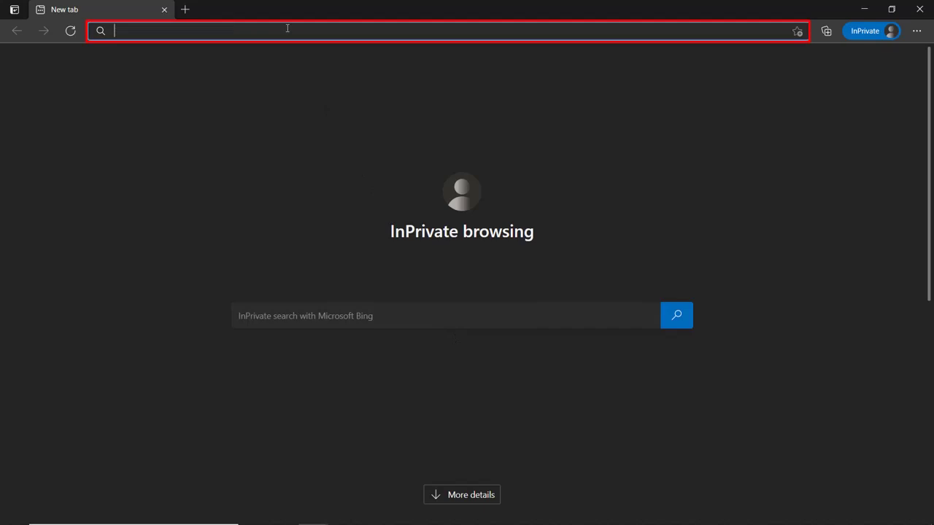
pyautogui.hotkey('ctrl', 'v')
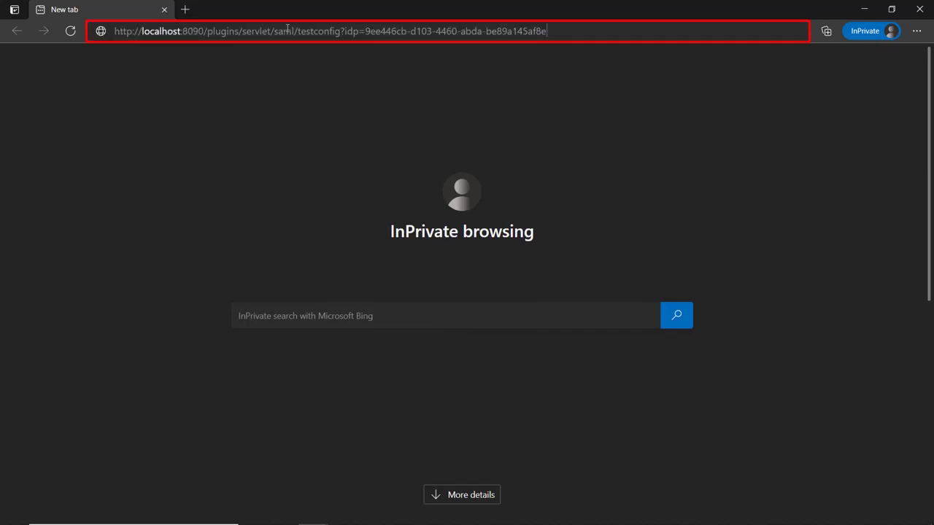
pyautogui.press('Return')
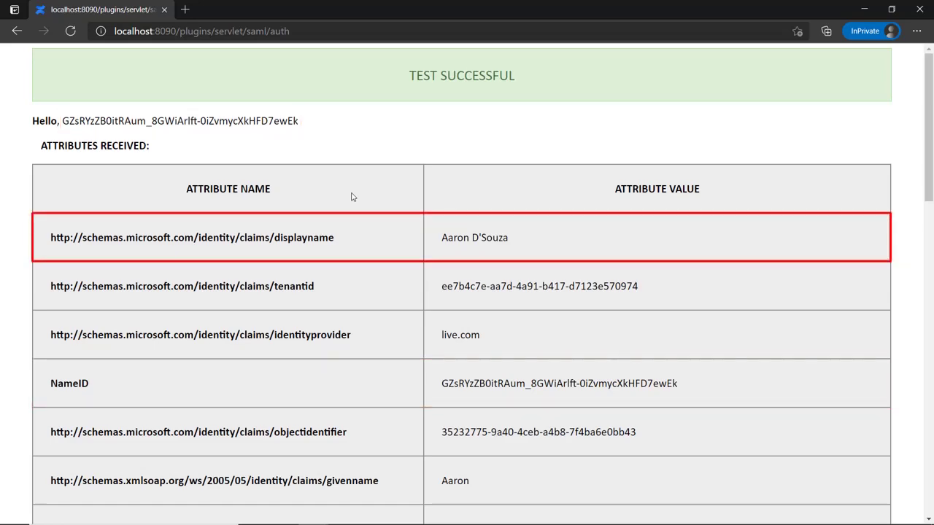
pyautogui.scroll(-3, 351, 197)
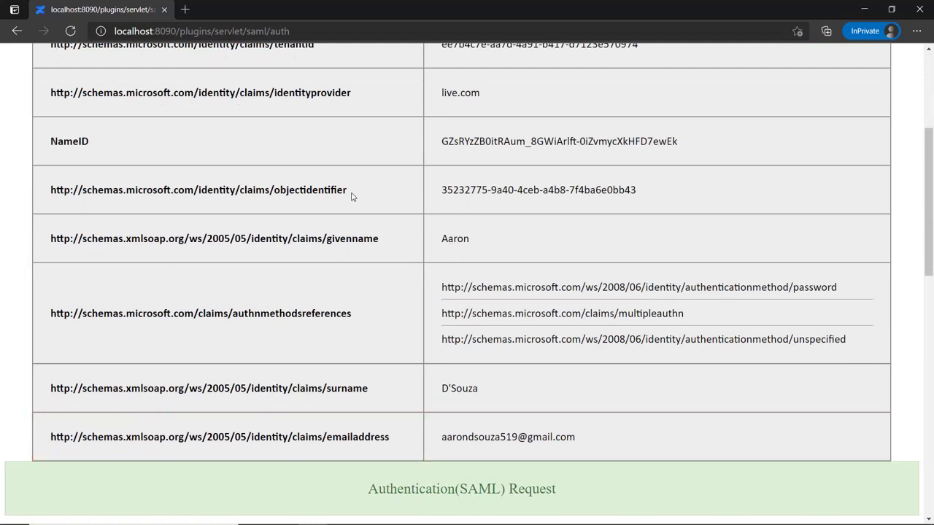
# Map the Fullname attribute to the Azure displayname claim and save the user profile mapping.
pyautogui.hotkey('ctrl', 'w')
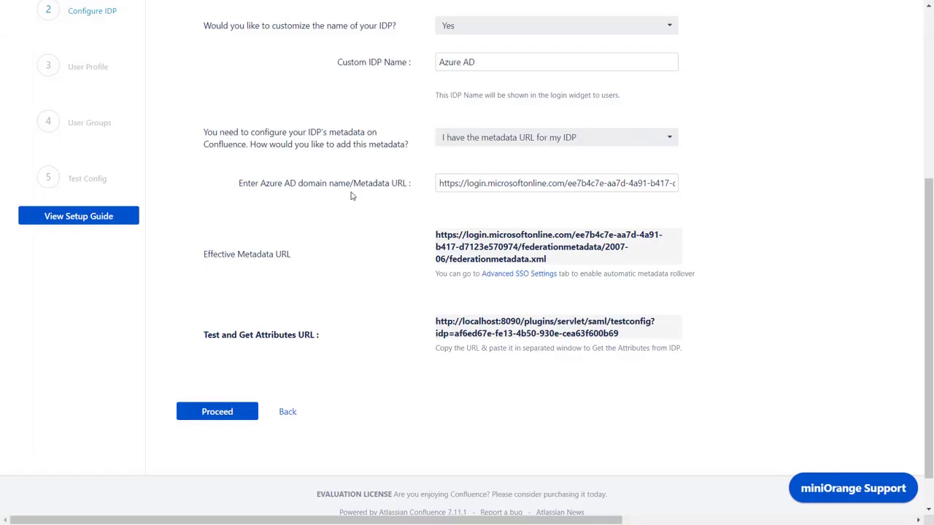
pyautogui.click(221, 414)
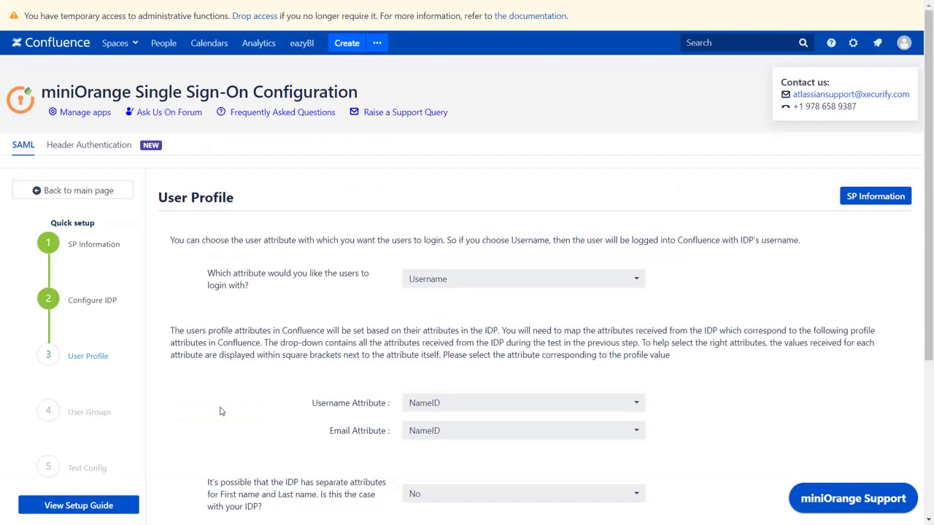
pyautogui.scroll(-3, 221, 413)
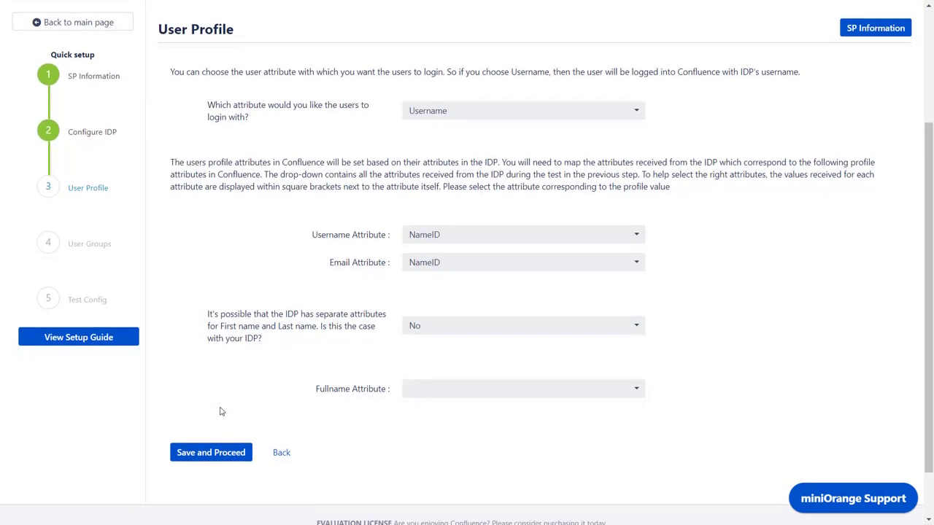
pyautogui.click(429, 394)
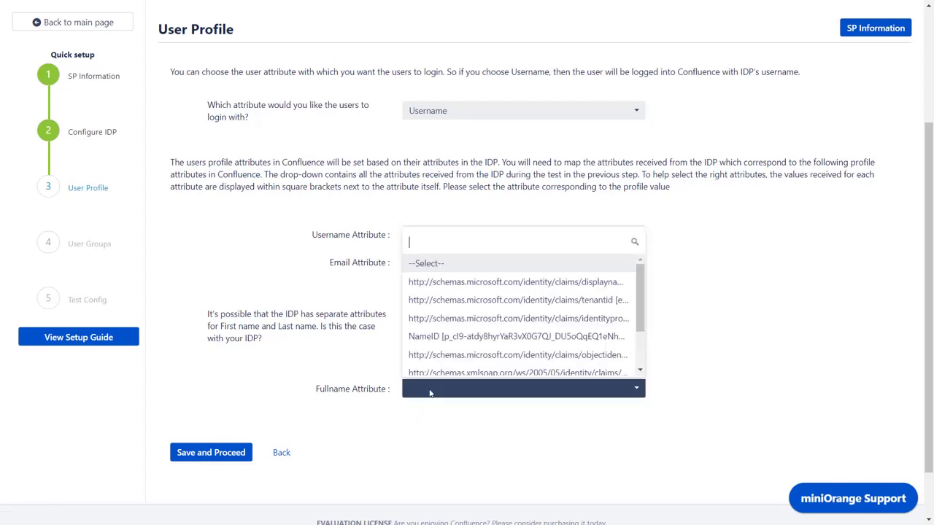
pyautogui.click(452, 284)
pyautogui.click(213, 461)
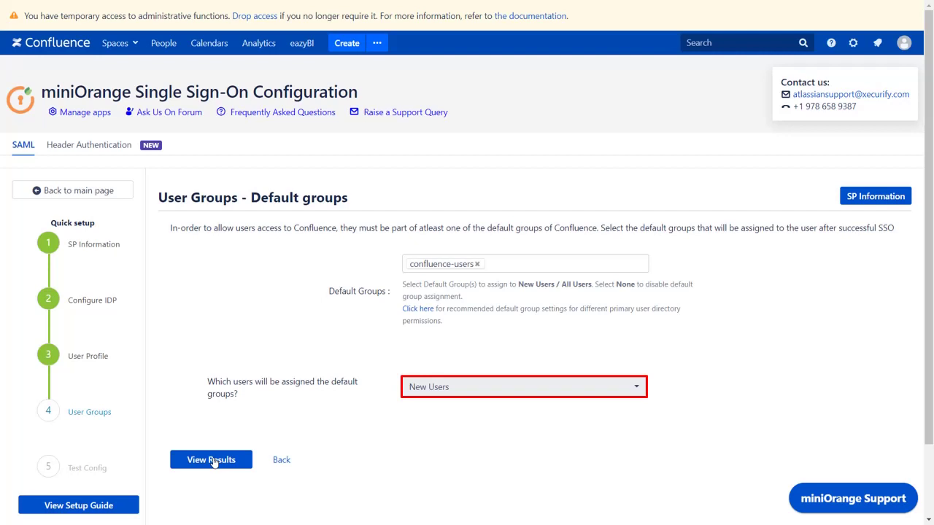
# Keep confluence-users as the default group for New Users and view the setup results.
pyautogui.click(213, 459)
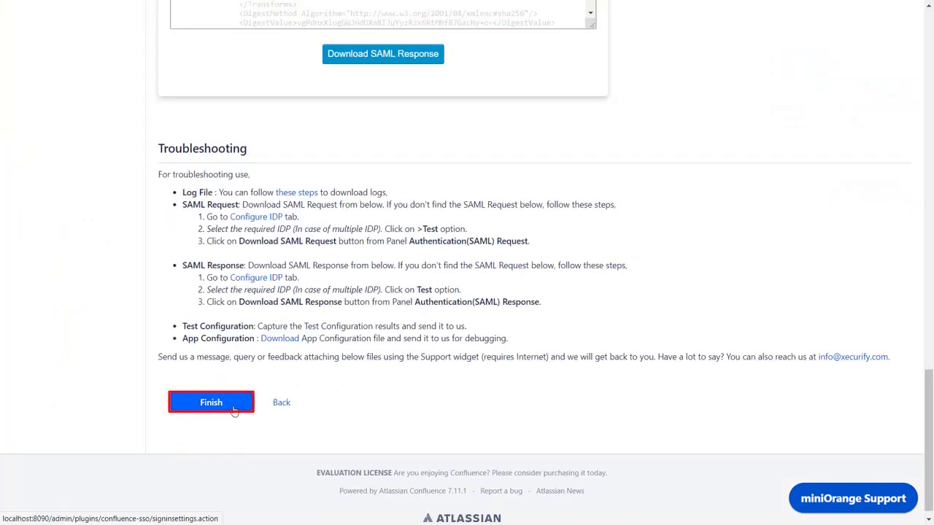
# Complete the quick setup so Azure AD appears as a configured IdP with SSO on.
pyautogui.click(211, 403)
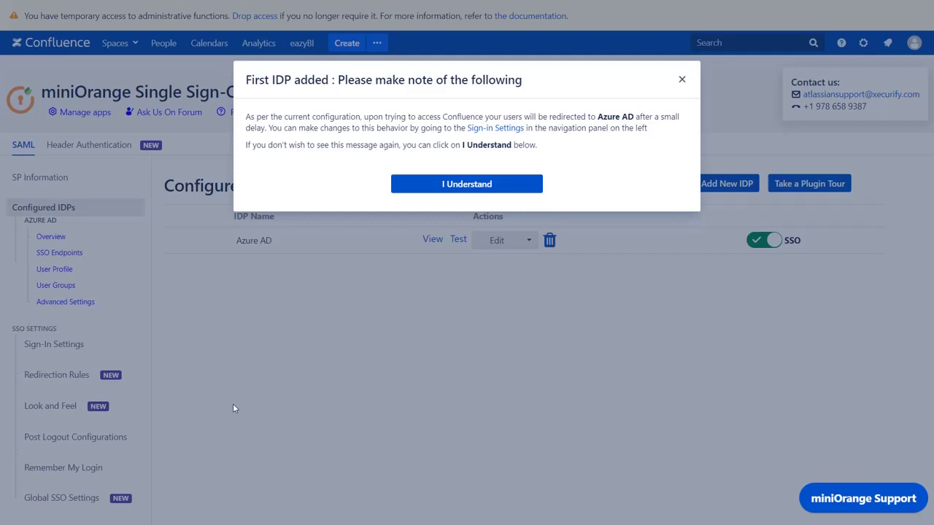
pyautogui.click(488, 134)
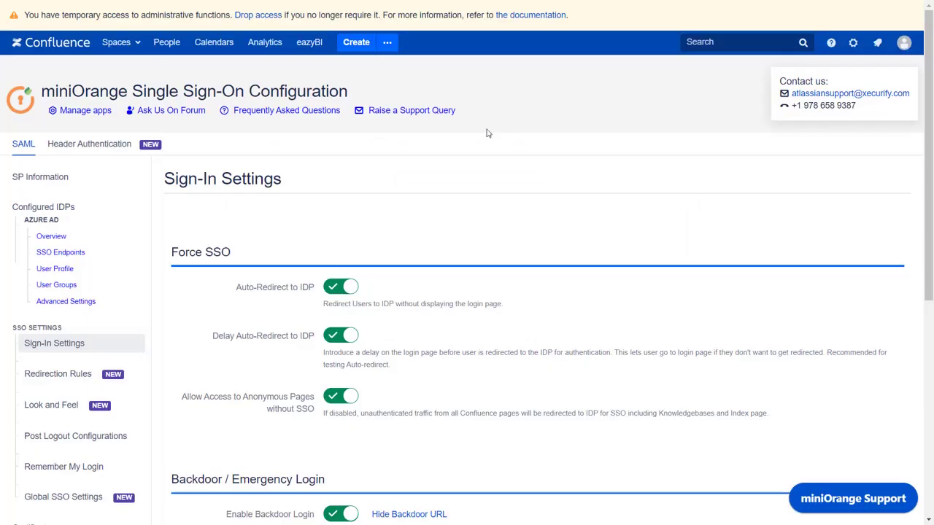
# Turn off Auto-Redirect to IDP, save the sign-in settings, and go back to Configured IDPs.
pyautogui.click(340, 287)
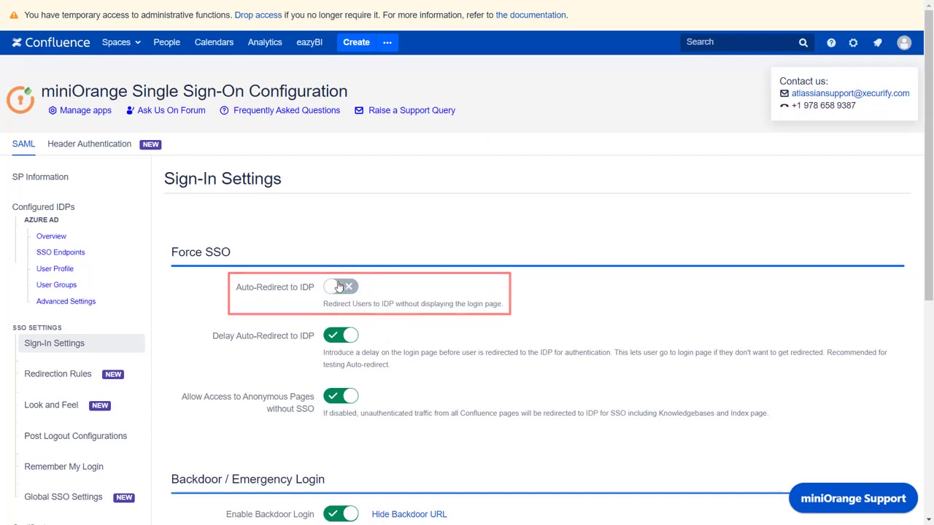
pyautogui.scroll(-5, 339, 287)
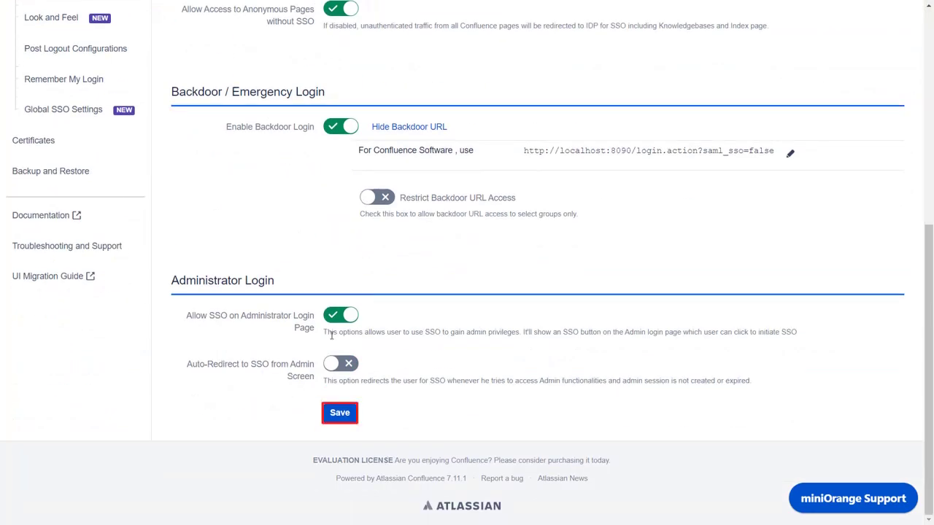
pyautogui.click(332, 413)
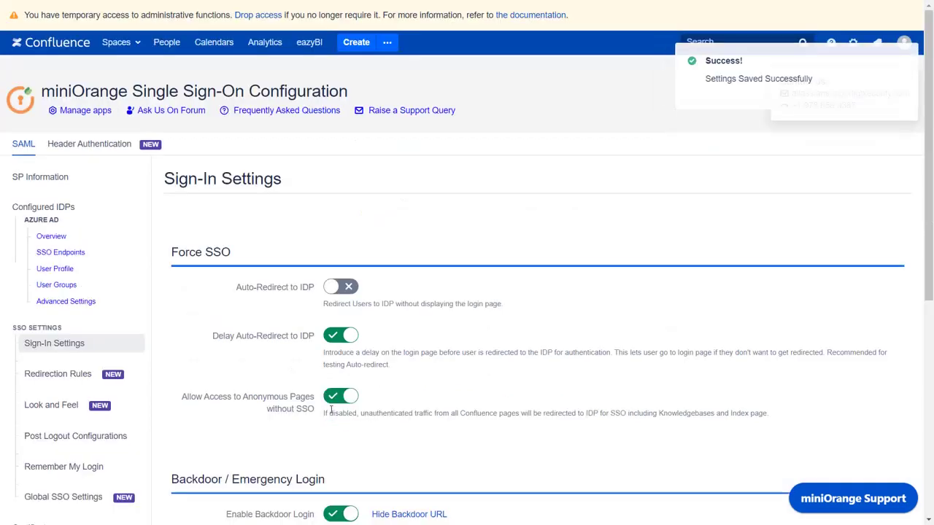
pyautogui.click(136, 210)
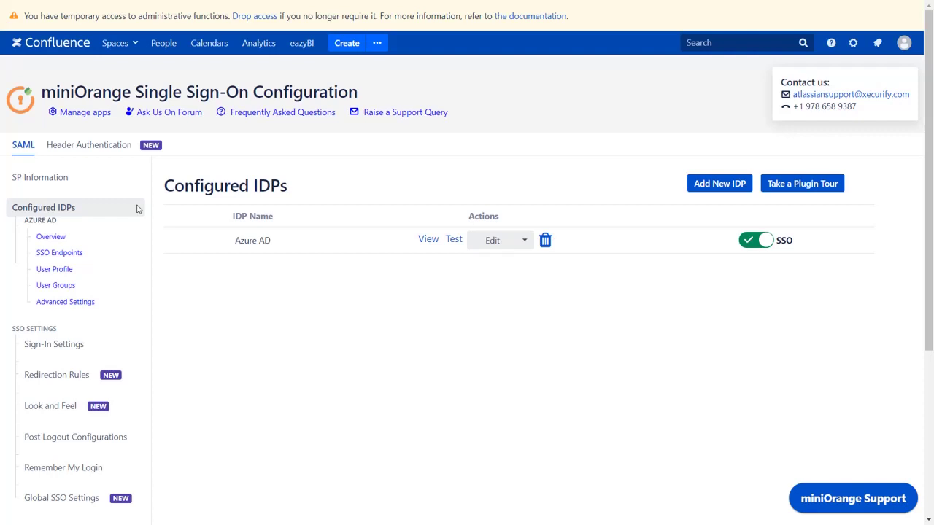
# Set Azure AD's NameID Format to emailAddress, save the SSO endpoints, and rerun the configuration test.
pyautogui.click(497, 244)
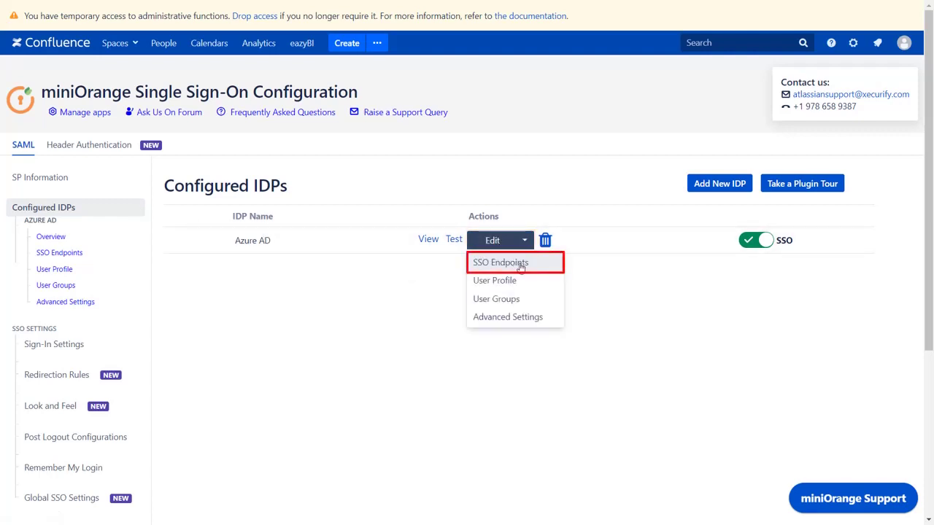
pyautogui.click(520, 267)
pyautogui.scroll(-3, 521, 267)
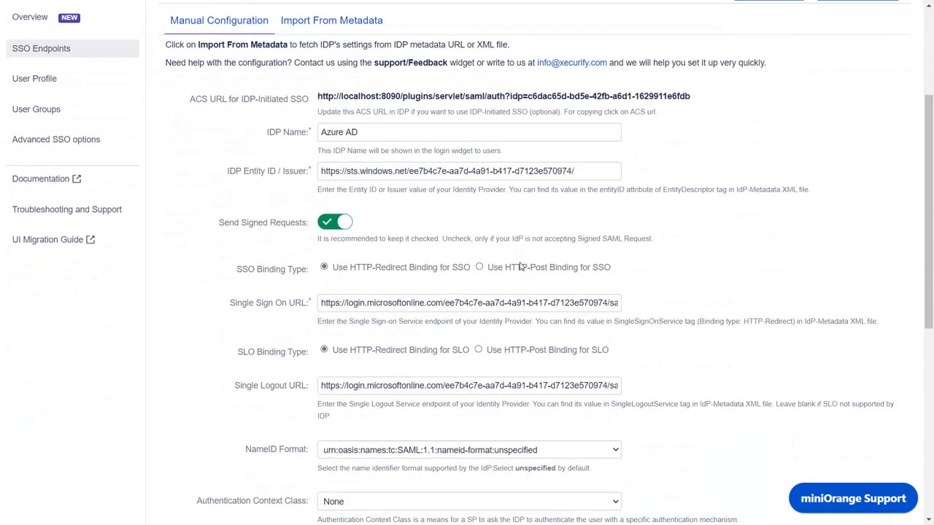
pyautogui.scroll(-3, 520, 267)
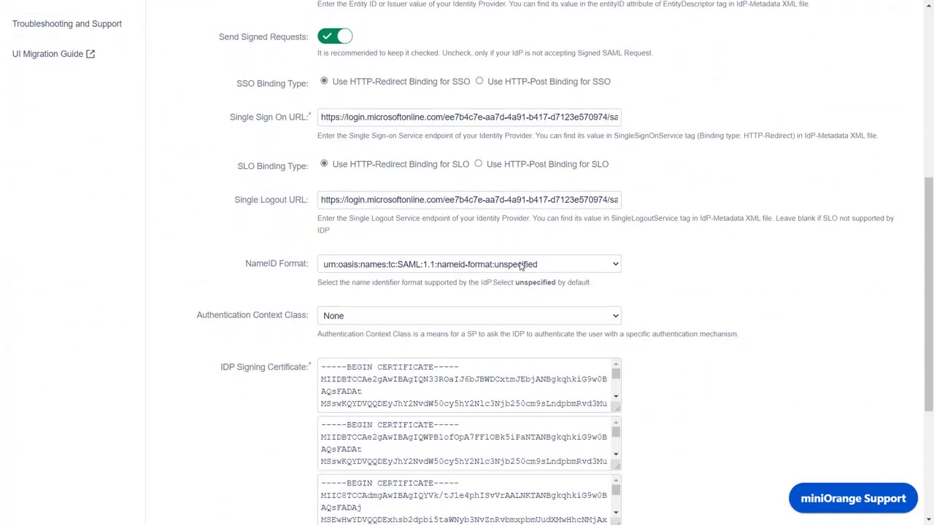
pyautogui.click(520, 267)
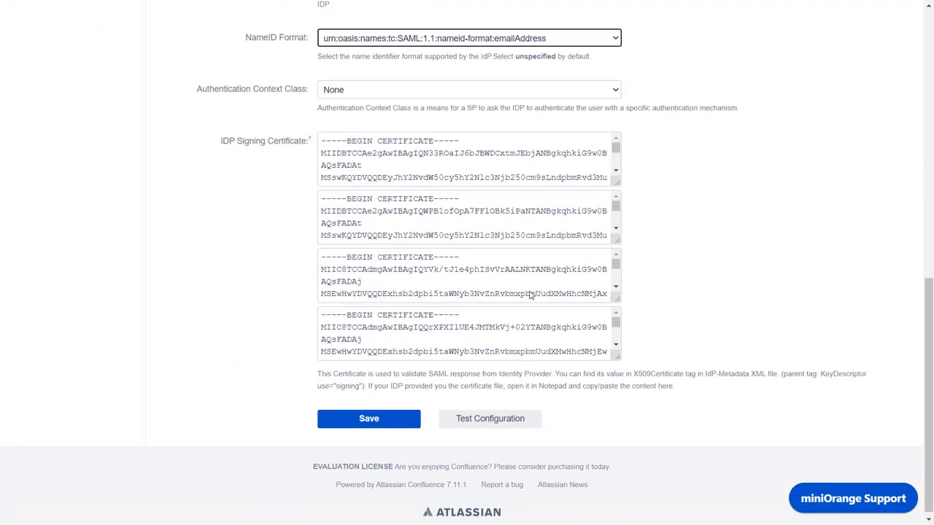
pyautogui.click(392, 416)
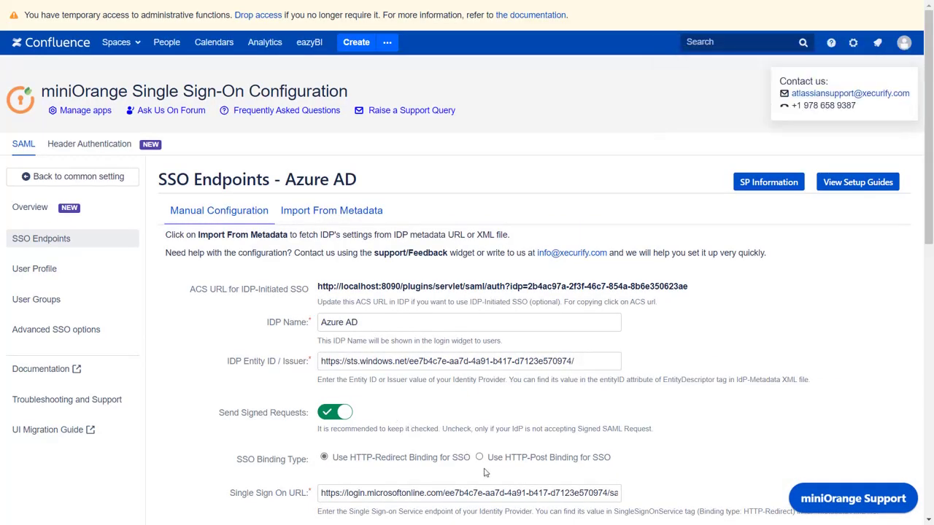
pyautogui.scroll(-10, 487, 474)
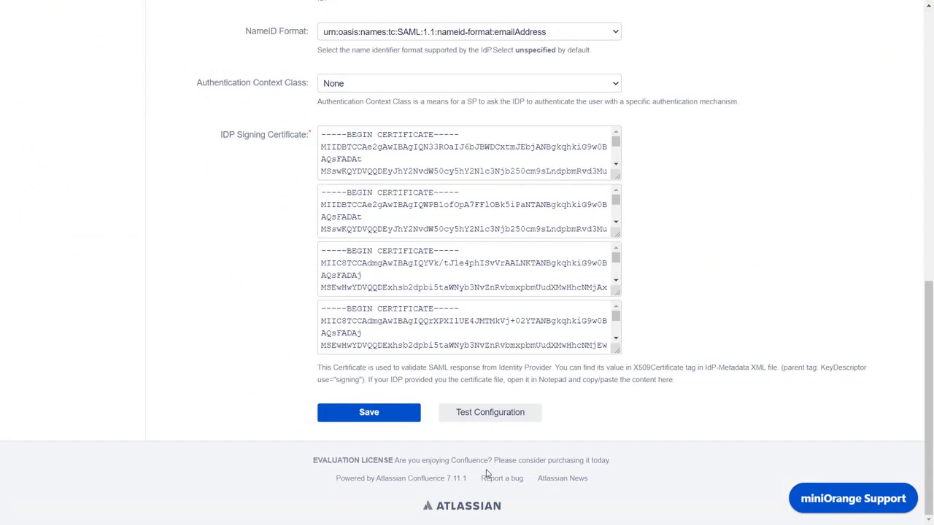
pyautogui.click(489, 421)
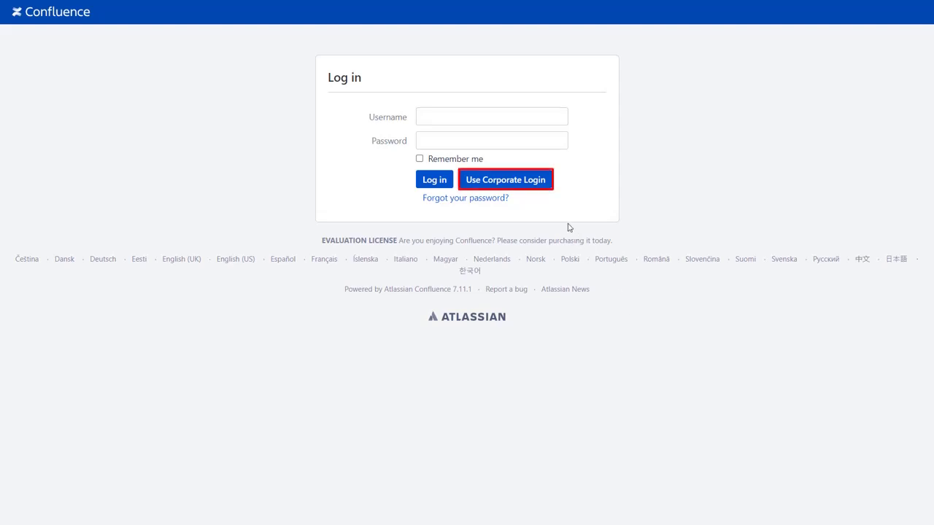
# Sign in via Use Corporate Login with the Azure AD account's e-mail and password.
pyautogui.click(539, 182)
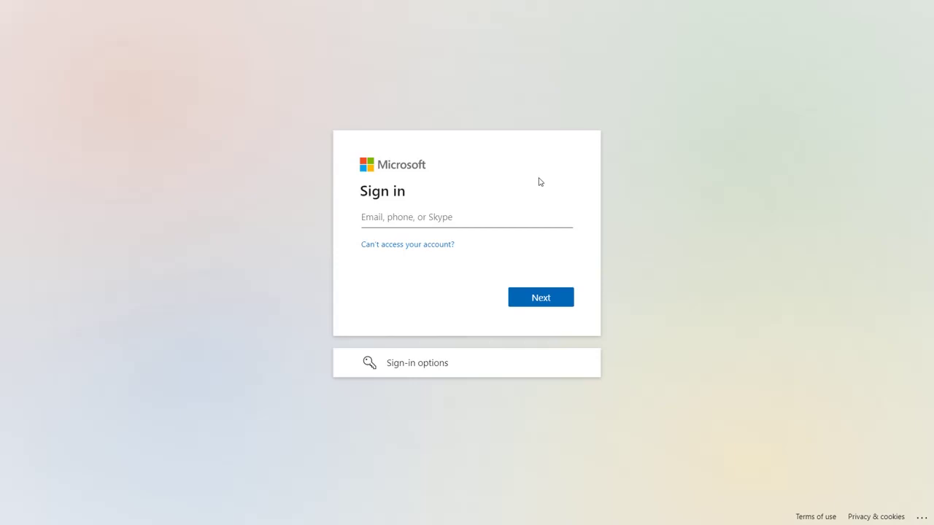
pyautogui.click(519, 218)
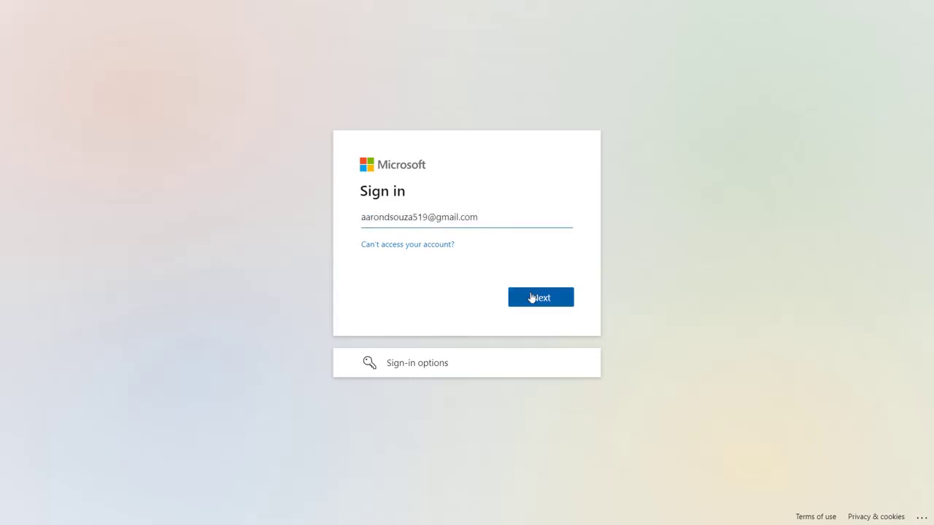
pyautogui.click(531, 297)
pyautogui.write('••••••••••••')
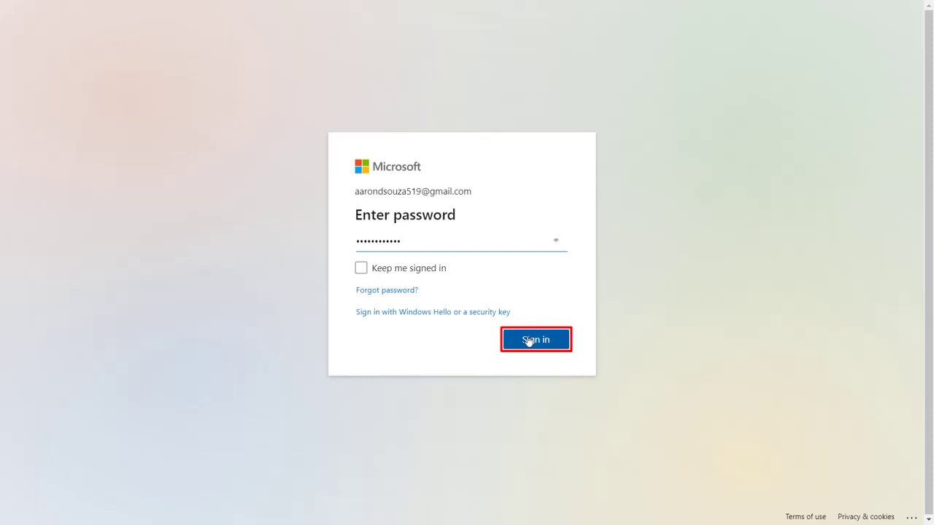
pyautogui.click(529, 341)
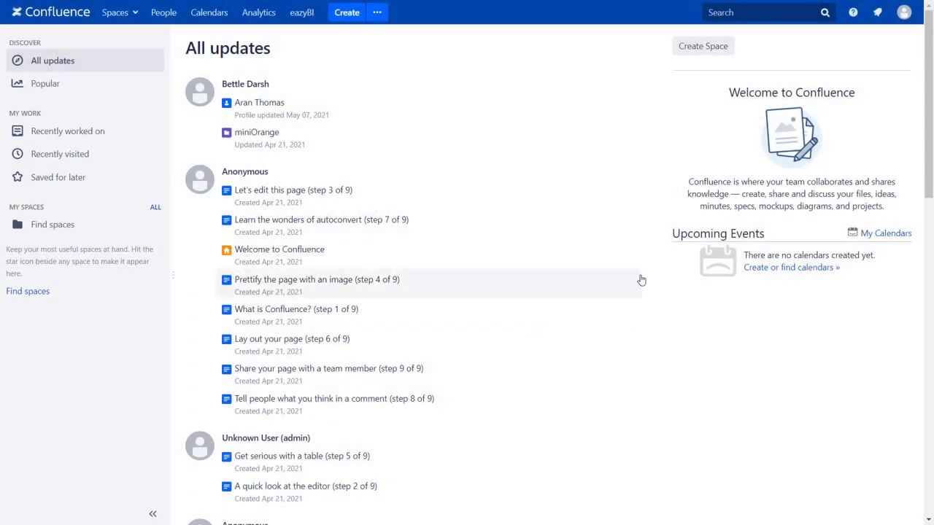
# Open the signed-in user's Confluence profile from the top-right avatar menu.
pyautogui.click(904, 13)
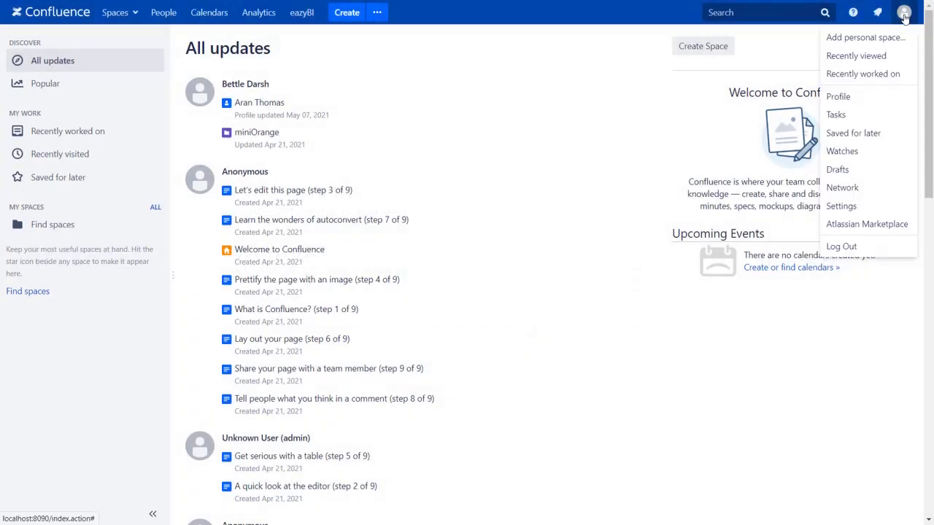
pyautogui.click(904, 94)
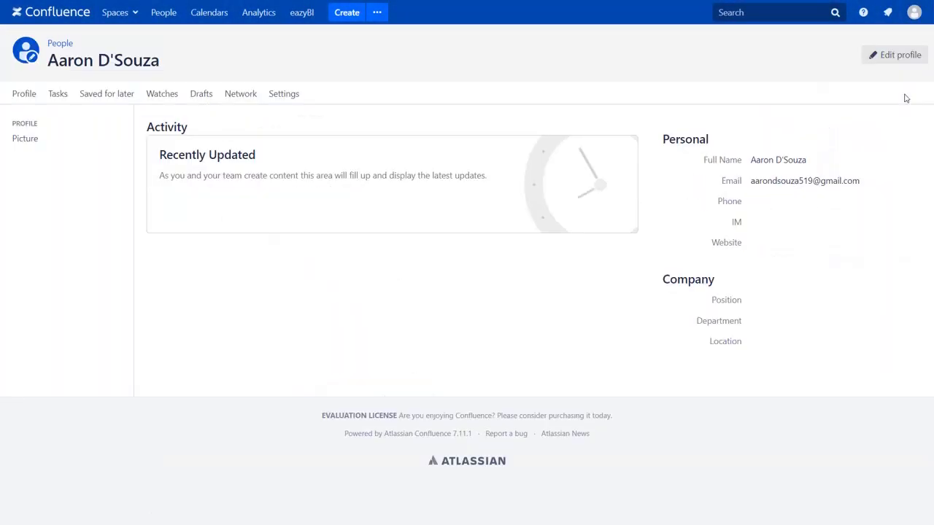